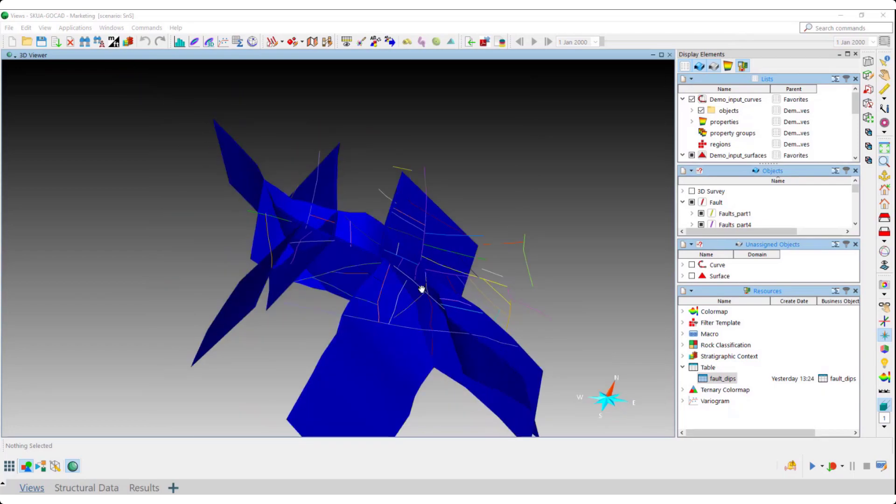
middle_click_drag(484, 323, 462, 297)
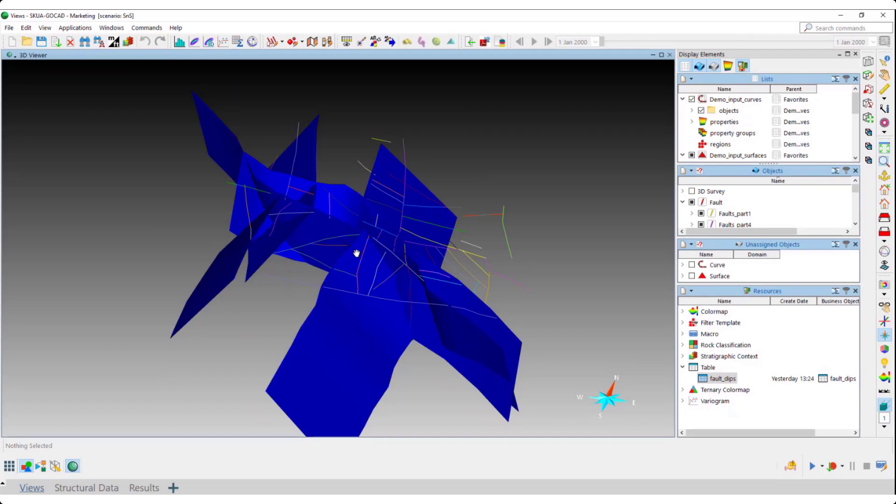
left_click_drag(294, 346, 264, 333)
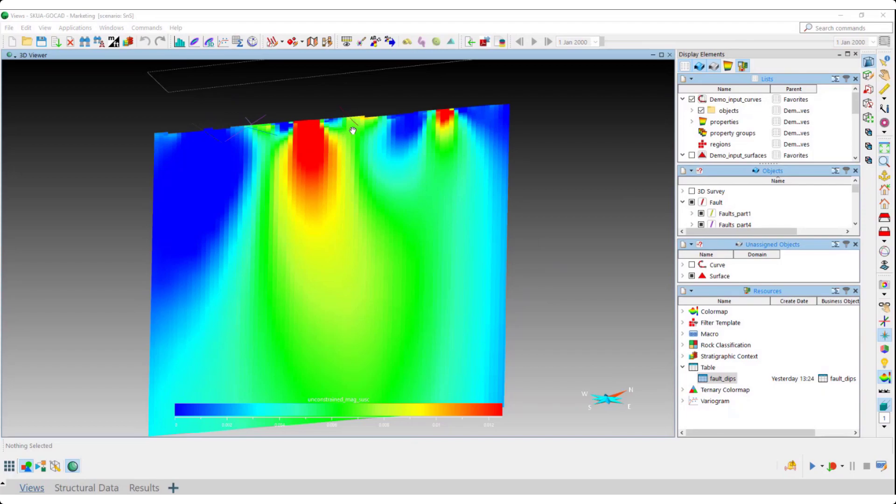
left_click(709, 379)
double_click(725, 379)
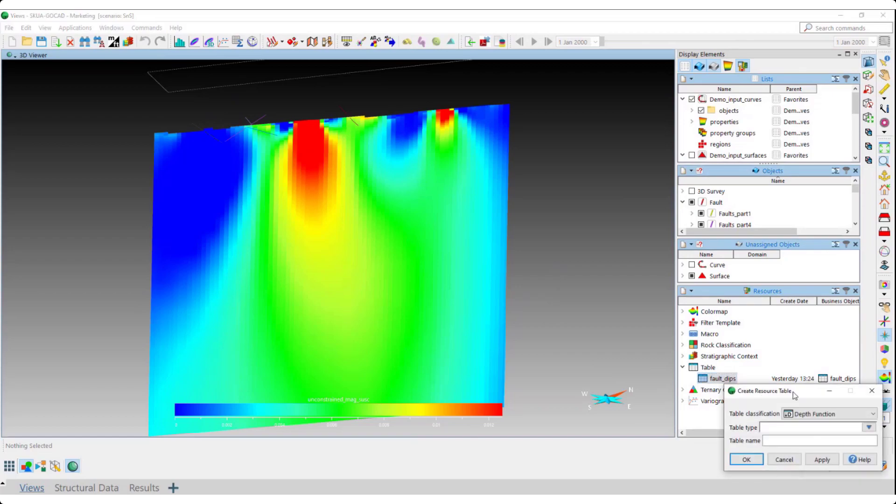
left_click(866, 390)
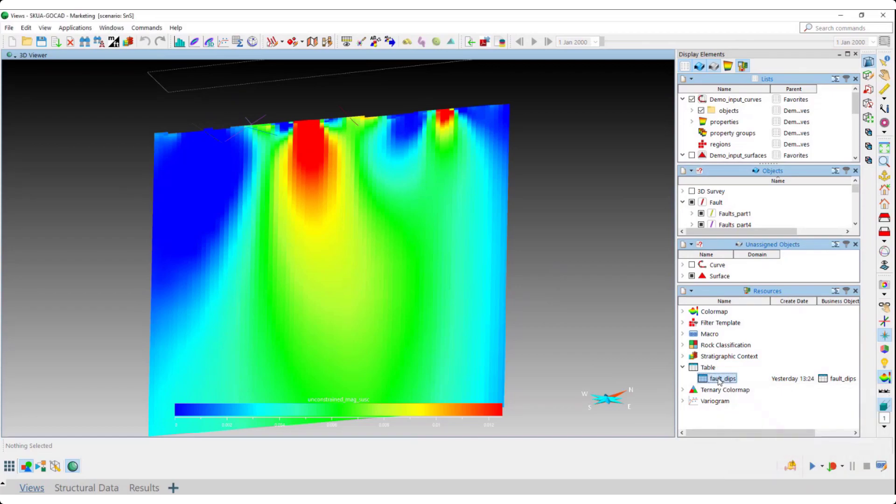
double_click(719, 381)
left_click(866, 386)
key("alt+Tab")
left_click_drag(327, 344, 71, 313)
Open the fault_dips table for editing, enlarge it to show the Part, Dip direction and Dip columns, and uncover the object lists.
right_click(729, 381)
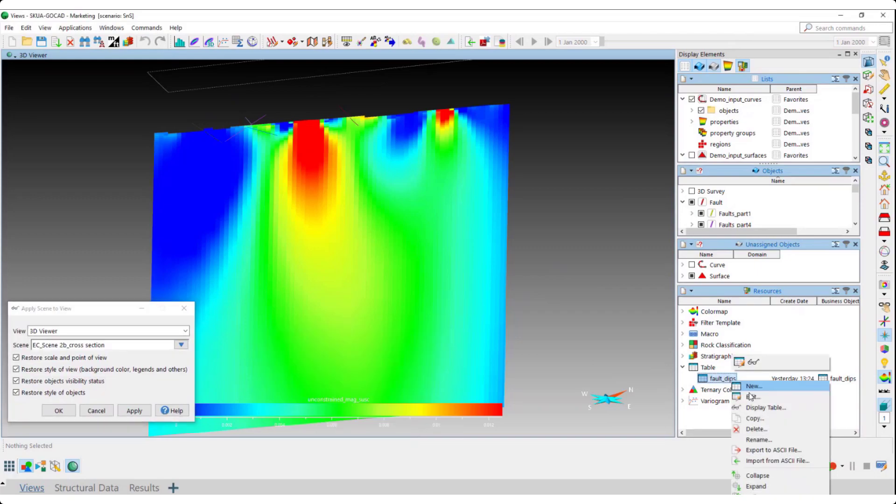
left_click(750, 397)
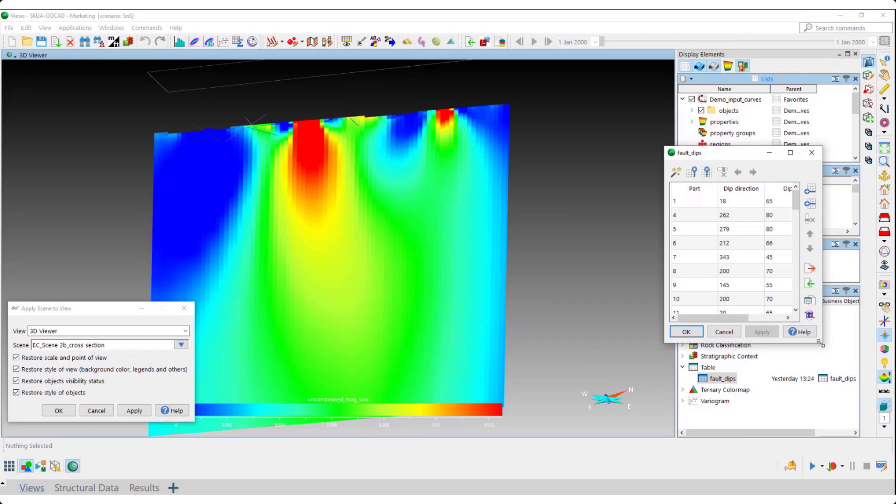
left_click_drag(821, 345, 857, 417)
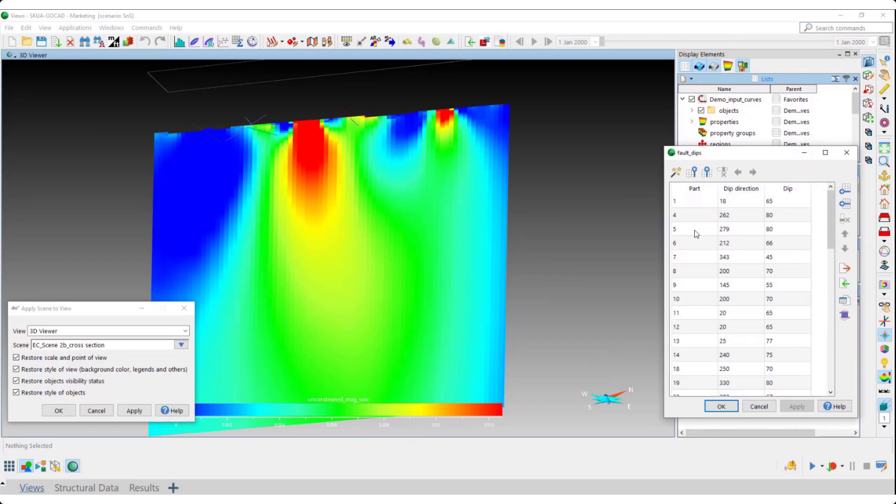
left_click_drag(723, 153, 521, 141)
Expand the Demo_input_curves objects, compare the fault parts with their dip directions and dips in the table, and minimize the table.
left_click(692, 111)
scroll(736, 125, "down", 2)
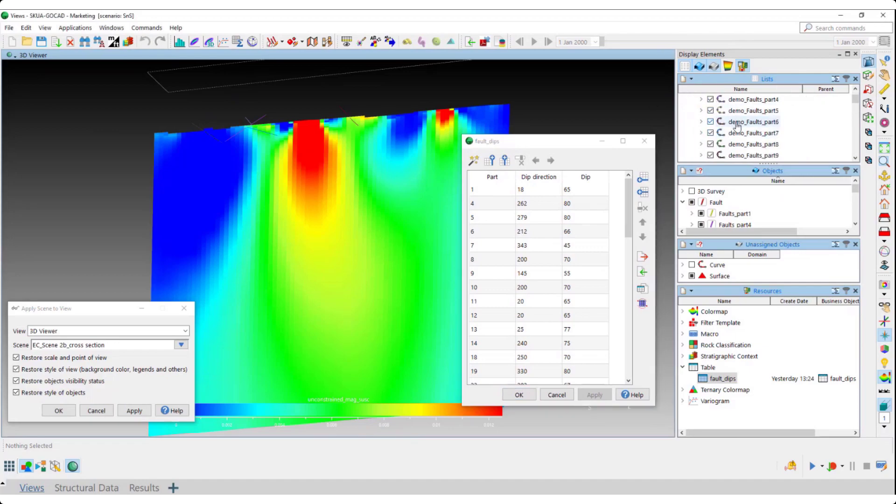
scroll(736, 125, "up", 2)
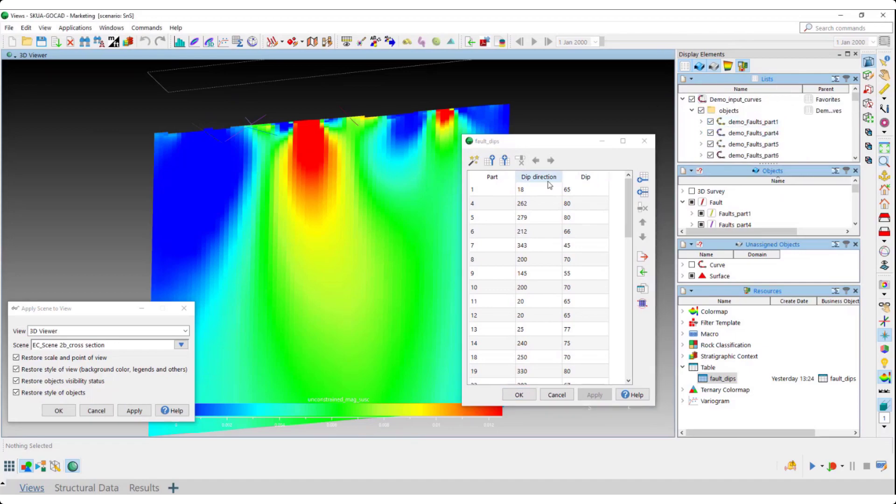
left_click_drag(562, 142, 691, 138)
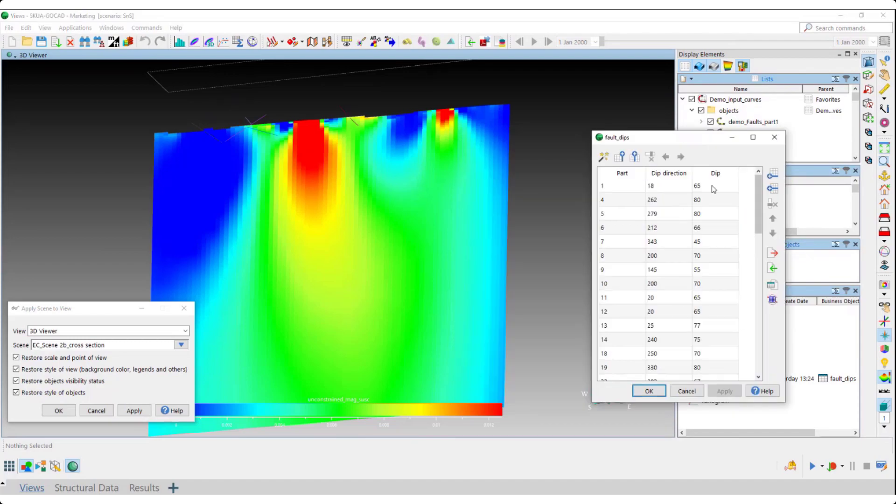
scroll(698, 299, "down", 10)
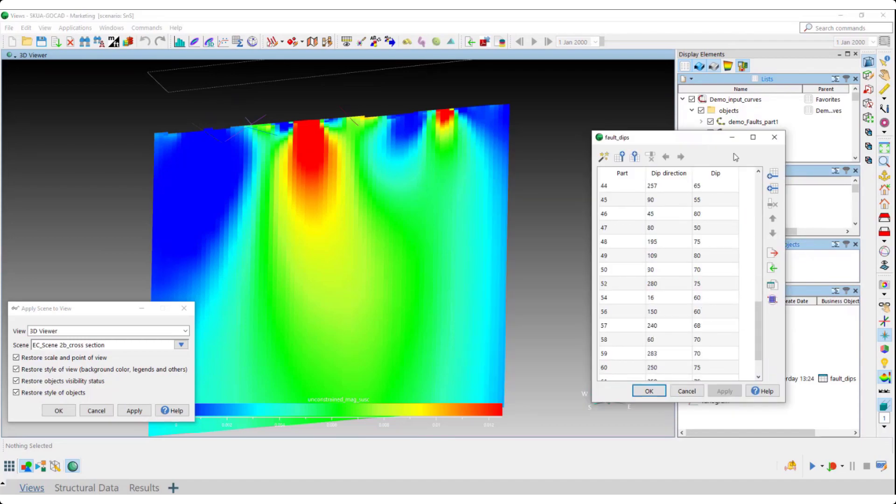
left_click(733, 139)
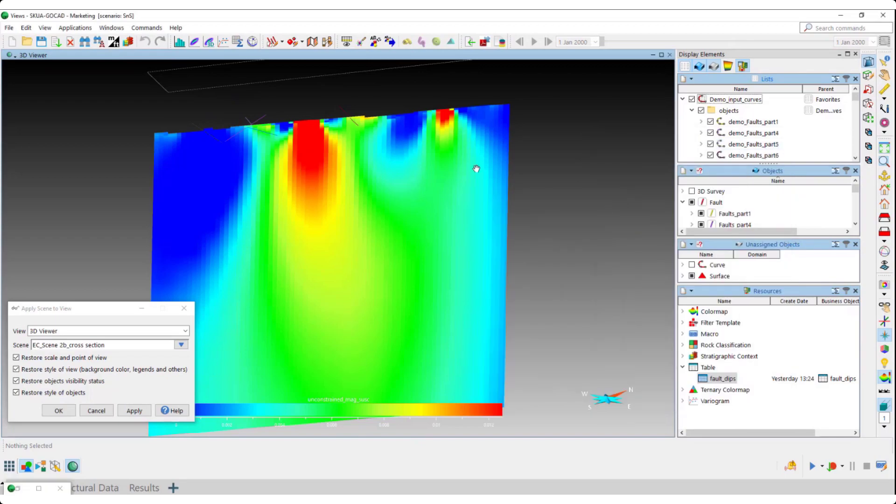
Bring up the "Macro build fault surfaces from interpreted dips" dialog with table fault_dips and prefix Faults, and close it.
left_click(813, 468)
left_click(790, 359)
scroll(793, 322, "down", 5)
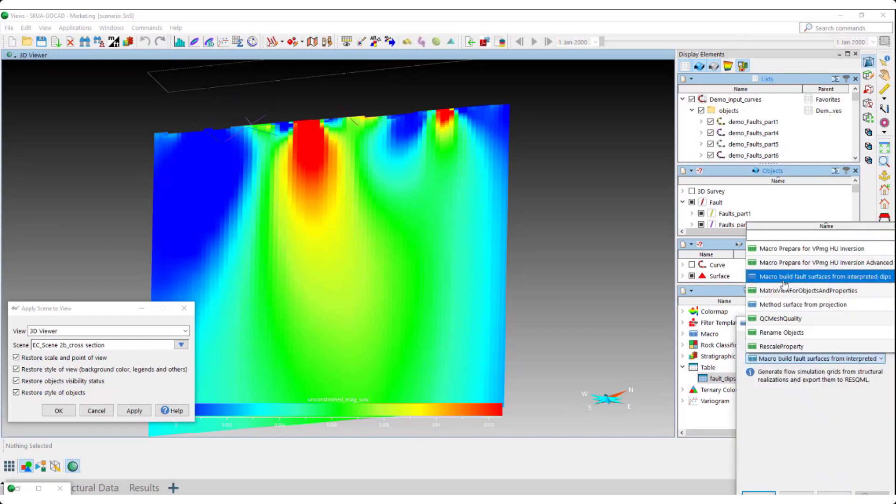
left_click(782, 278)
left_click(711, 421)
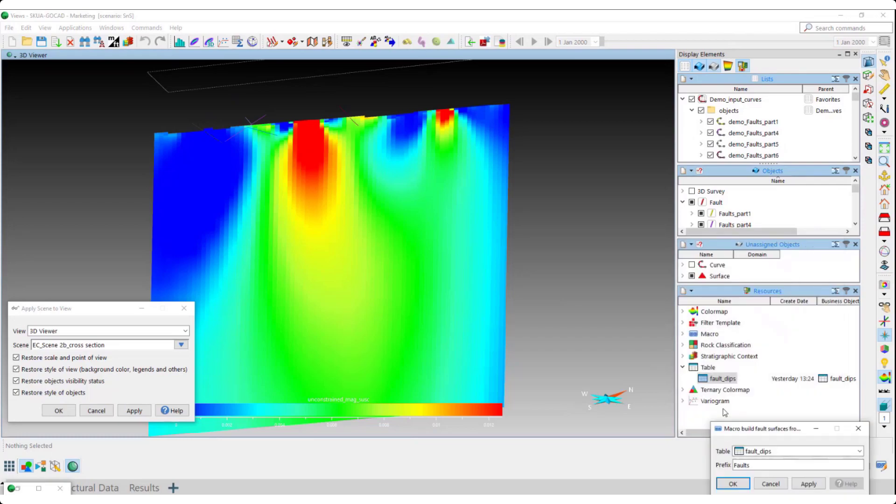
left_click(803, 341)
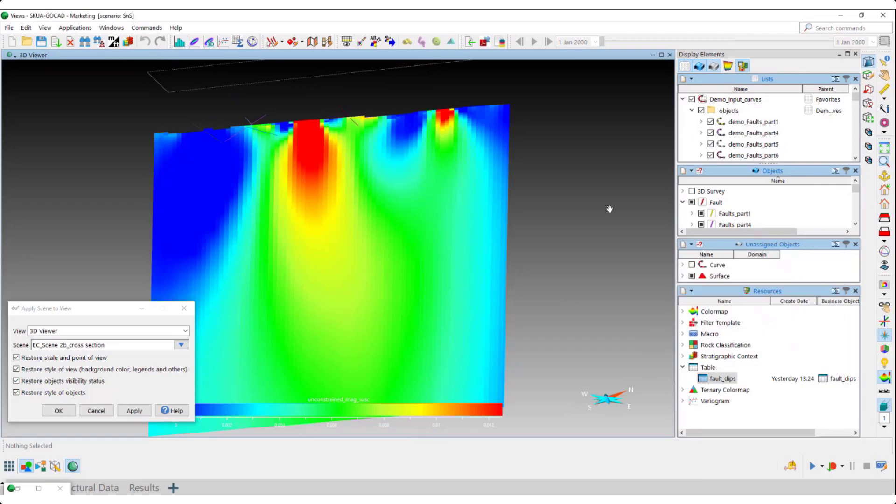
Apply the scene "EC_Scene 4_coarse surfaces generated" to the 3D Viewer and inspect the fault surfaces.
right_click(597, 194)
mouse_move(638, 268)
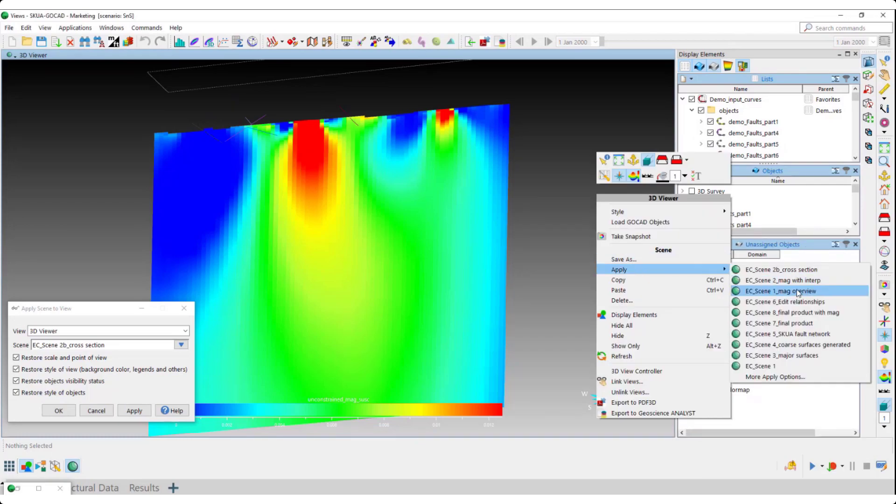
left_click(781, 345)
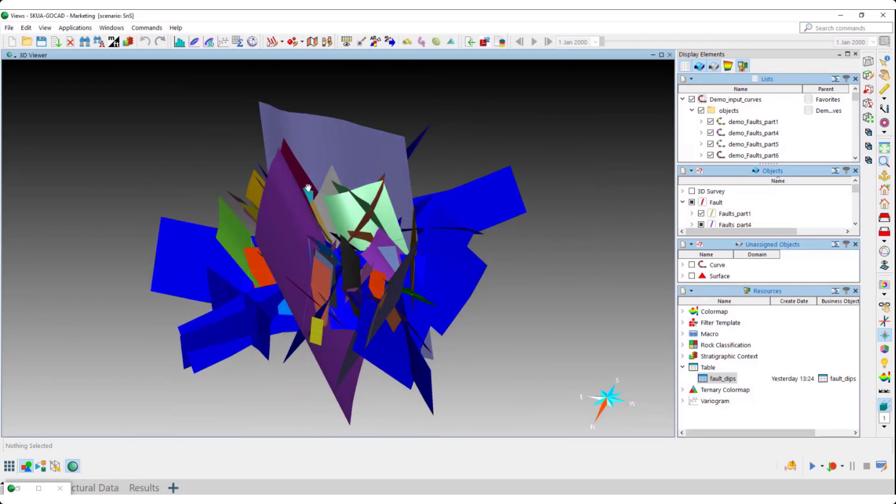
left_click_drag(349, 197, 382, 308)
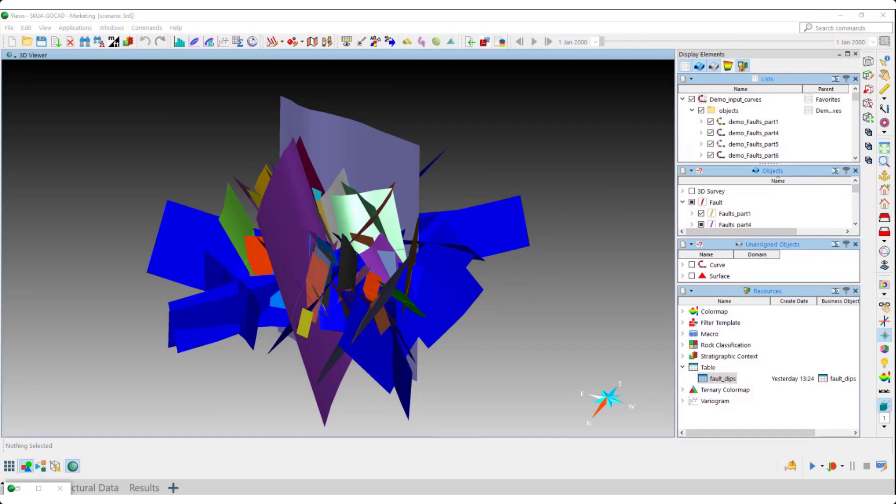
Show the workflow's Building the Fault Network settings at a readable width, and hide them again.
left_click(40, 467)
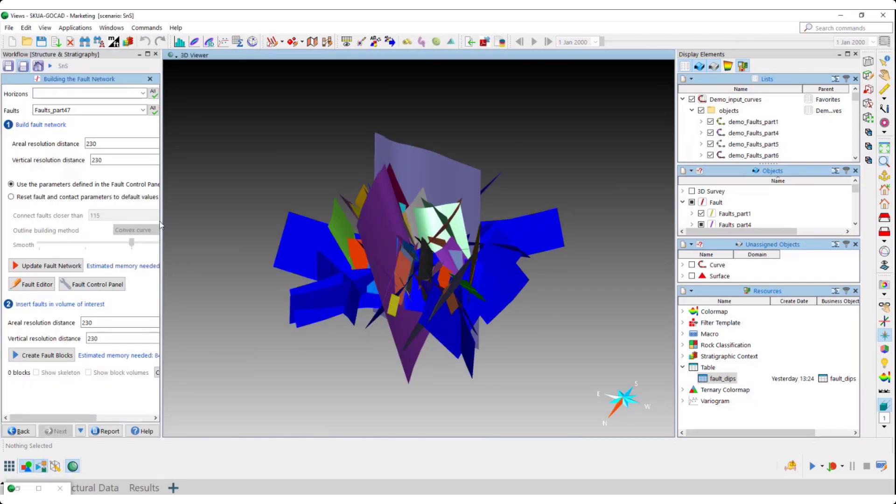
left_click_drag(159, 221, 212, 219)
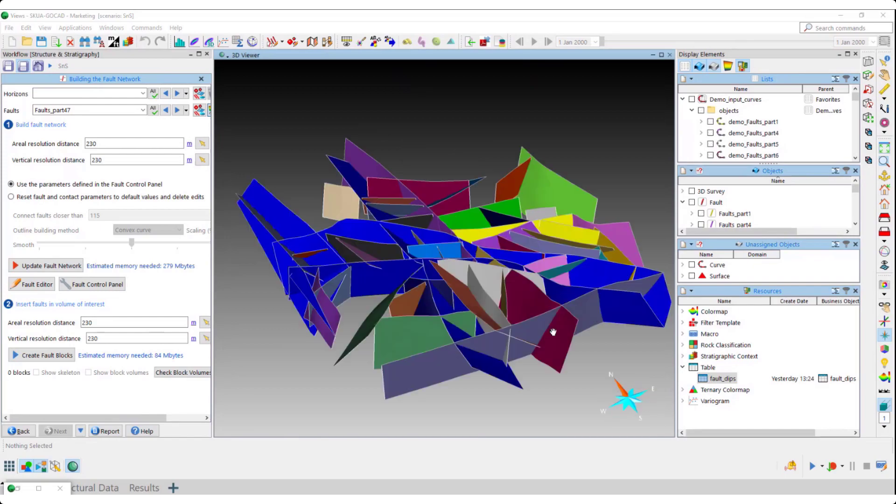
left_click(191, 55)
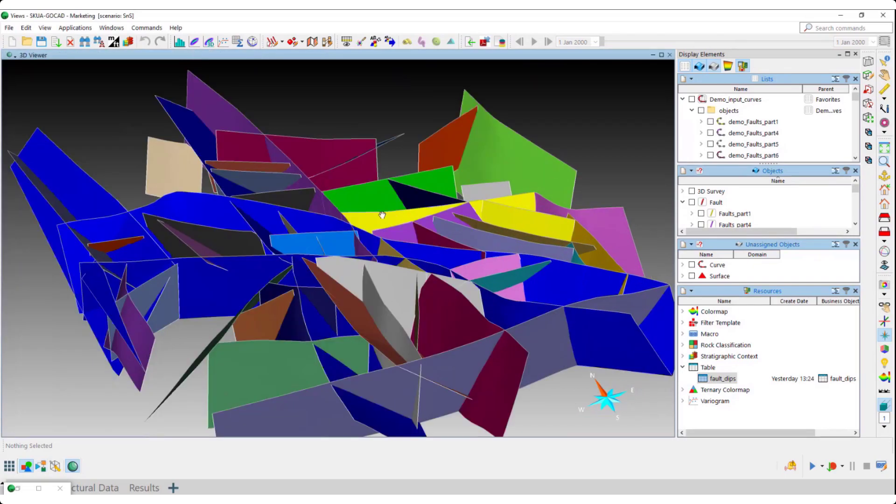
Examine how the surfaces in the fault network meet, closing in on Faults_part47 and the faults around it.
left_click_drag(367, 257, 368, 349)
scroll(350, 295, "down", 3)
scroll(353, 304, "up", 5)
scroll(355, 304, "up", 3)
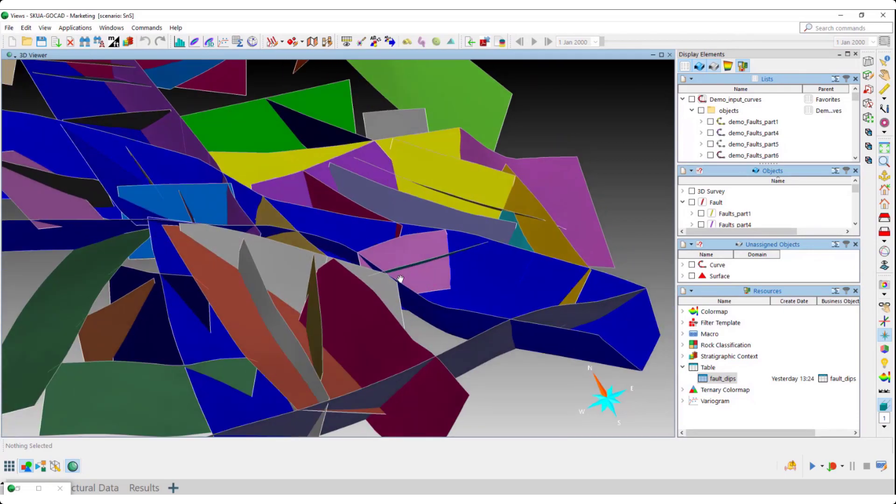
left_click_drag(371, 260, 274, 296)
left_click_drag(358, 263, 499, 320)
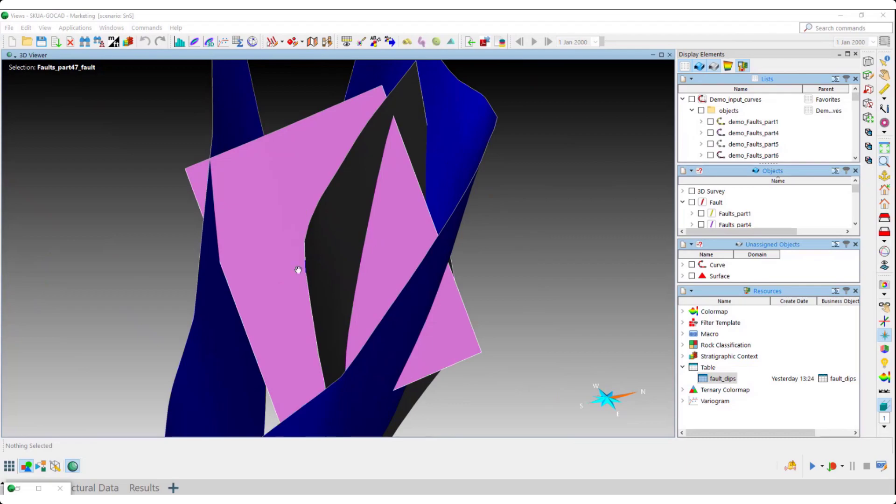
left_click_drag(298, 269, 346, 142)
left_click_drag(371, 171, 353, 208)
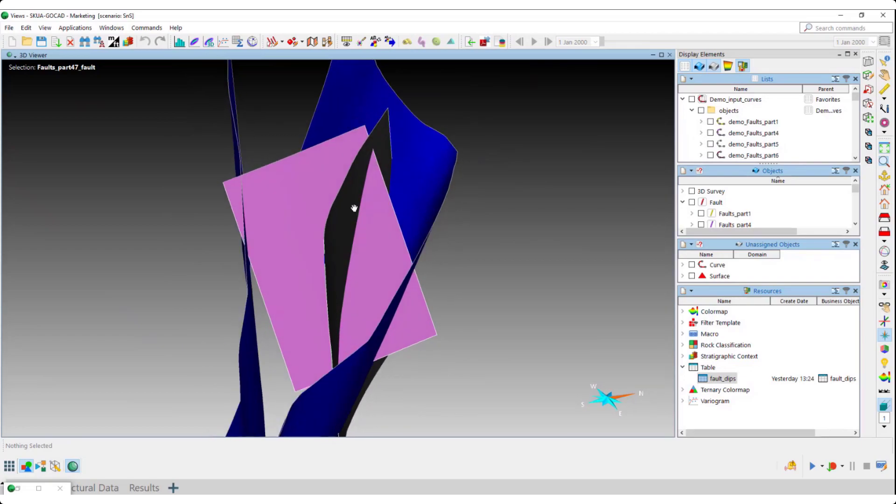
left_click_drag(321, 278, 290, 341)
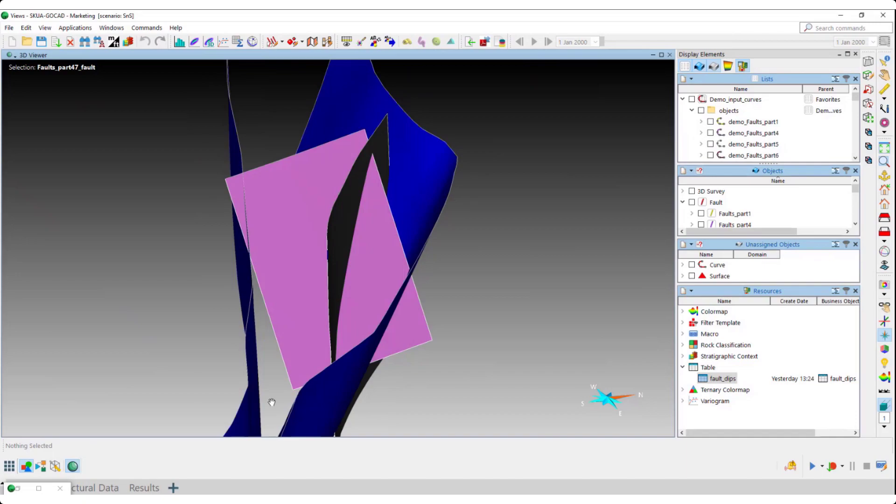
Open the Fault Editor for Faults_part47 from the Building the Fault Network step and keep the fault in view beside it.
left_click(42, 468)
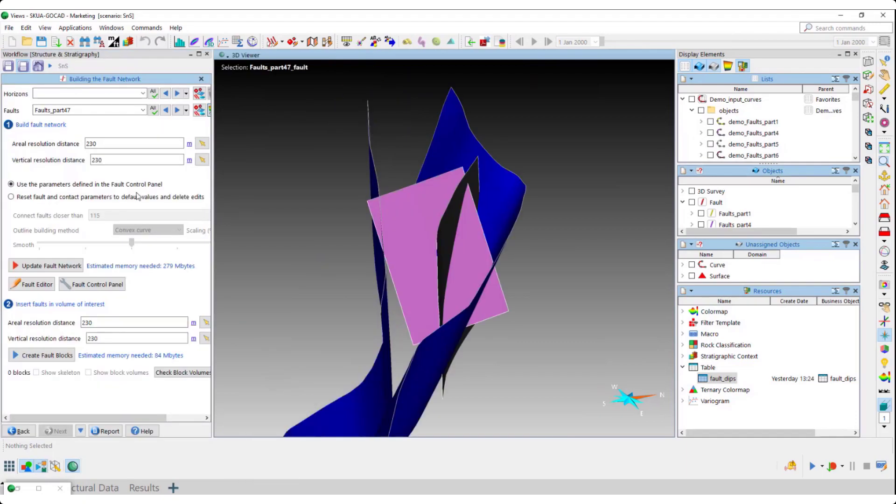
left_click(45, 285)
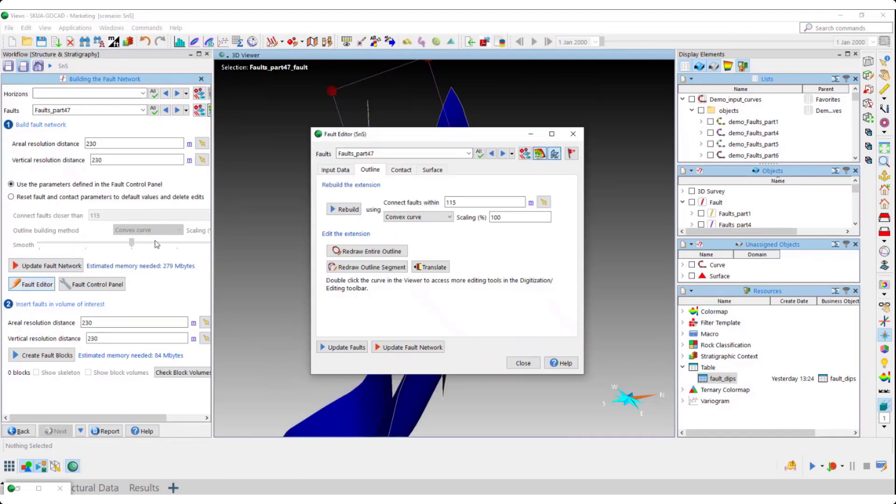
left_click_drag(533, 295, 481, 268)
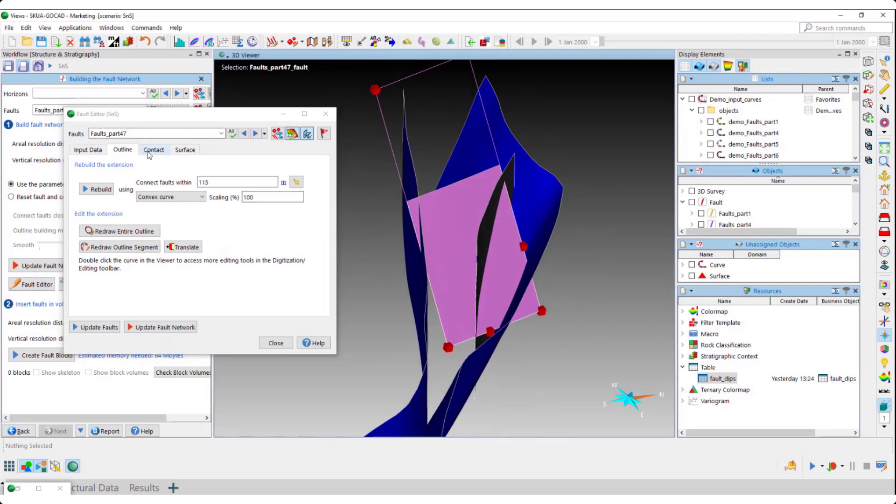
Rebuild the outline extension of Faults_part47 using a convex curve with 200% scaling.
left_click(150, 152)
left_click(122, 149)
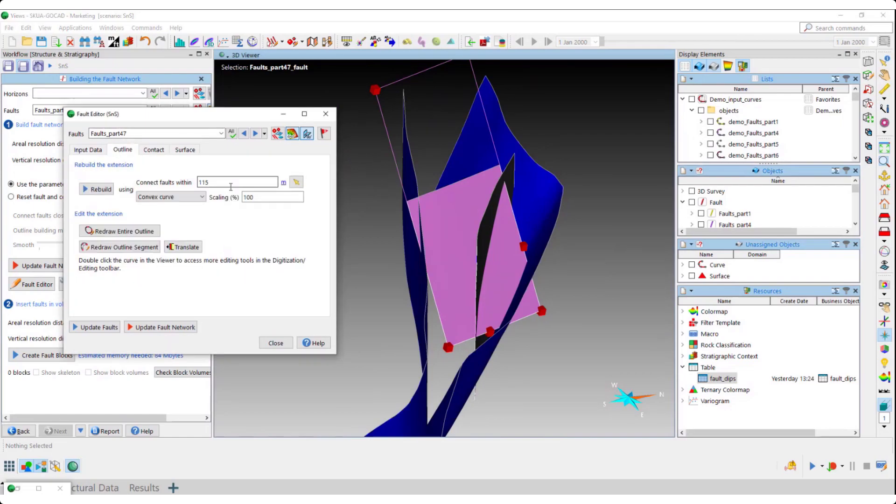
left_click_drag(245, 198, 244, 201)
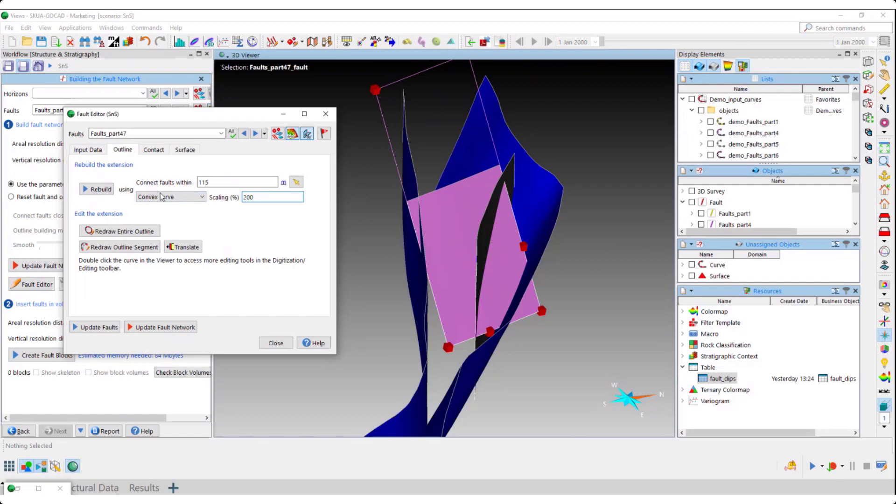
left_click(91, 189)
left_click_drag(488, 255, 507, 342)
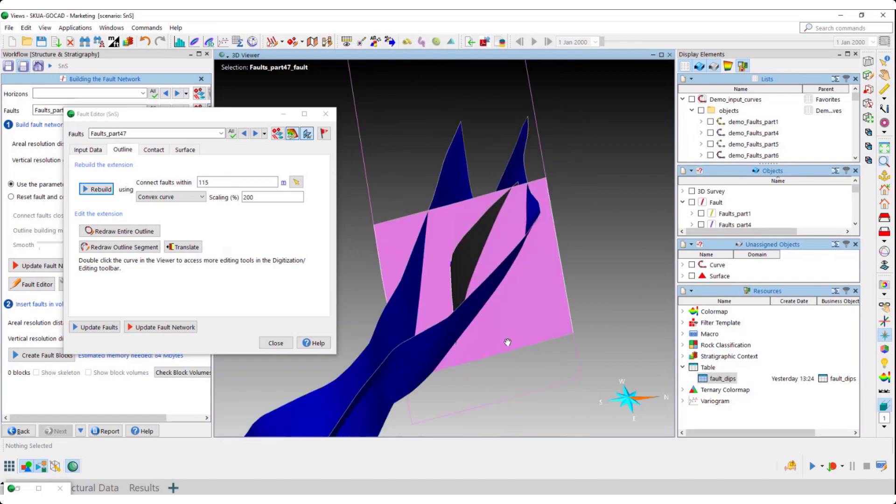
Set the contact of Faults_part47 with the blue fault on its southern side to branching, using the blue fault as main fault.
left_click(156, 150)
left_click(124, 179)
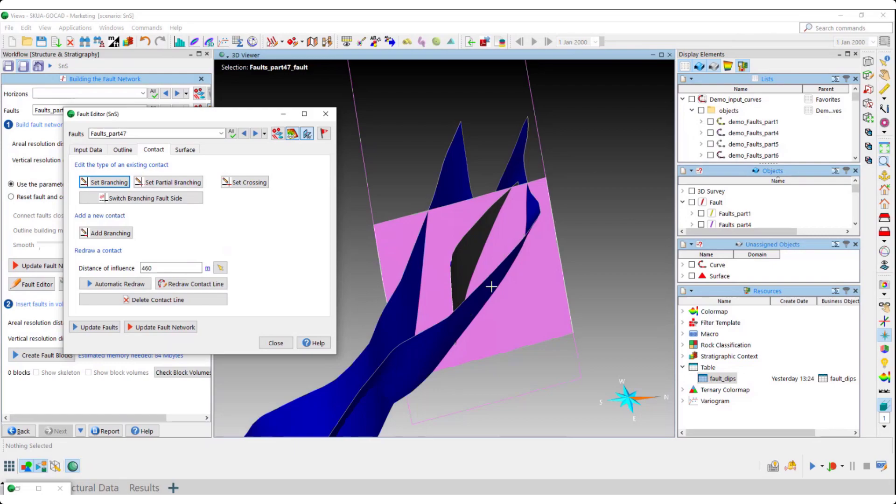
left_click(112, 183)
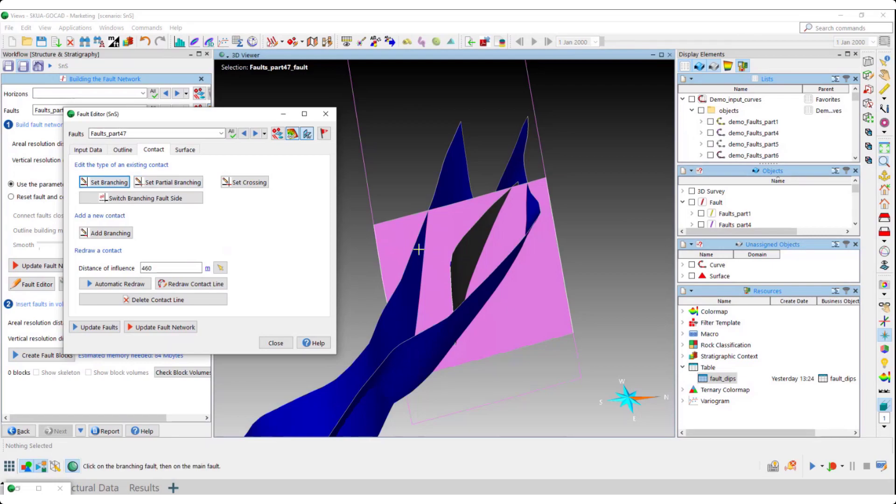
left_click(399, 235)
left_click(452, 190)
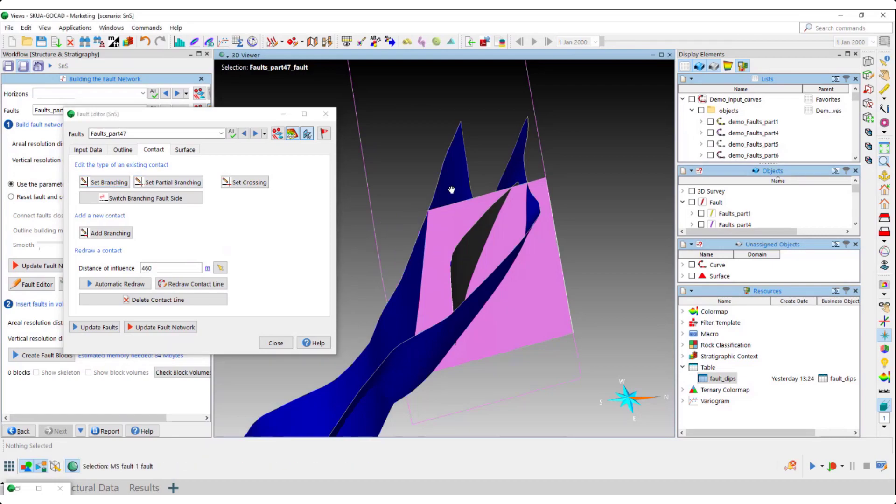
Set the contact of Faults_part47 with the blue fault on its northern side to branching.
left_click_drag(451, 292, 512, 335)
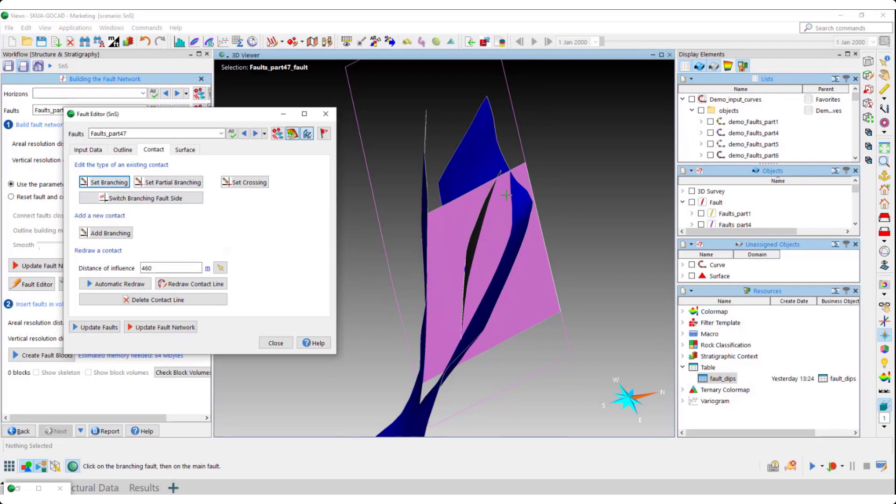
left_click(520, 205)
left_click_drag(520, 205, 467, 328)
left_click(106, 182)
left_click(511, 275)
left_click_drag(511, 275, 504, 161)
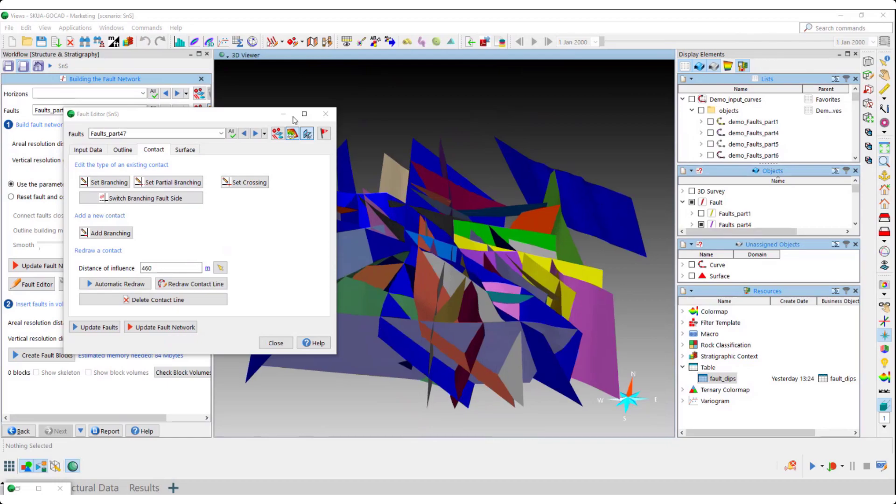
Minimize the Fault Editor and inspect the complete fault network, including its fit with the magnetic survey map.
left_click(290, 117)
left_click_drag(444, 326, 281, 227)
left_click_drag(430, 128, 559, 369)
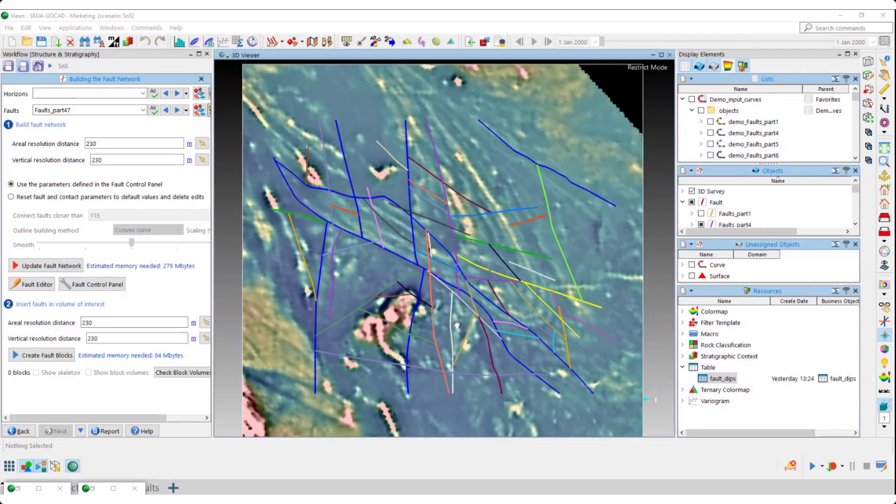
left_click_drag(459, 292, 476, 305)
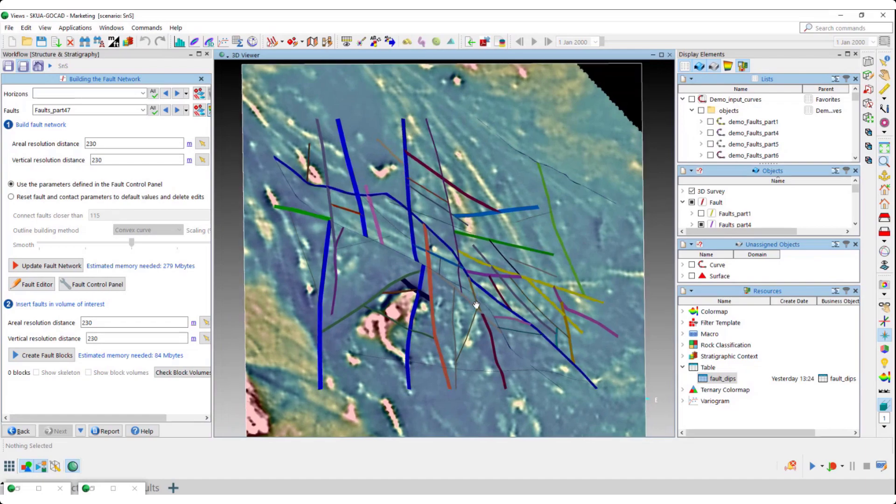
Show the fault network and survey map straight from above and enlarge the view by hiding the workflow settings.
left_click(883, 220)
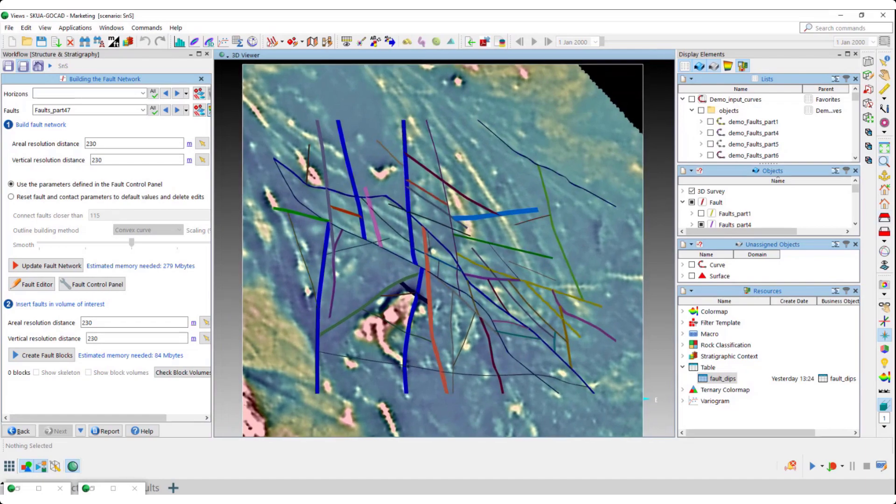
left_click(41, 466)
scroll(362, 259, "up", 1)
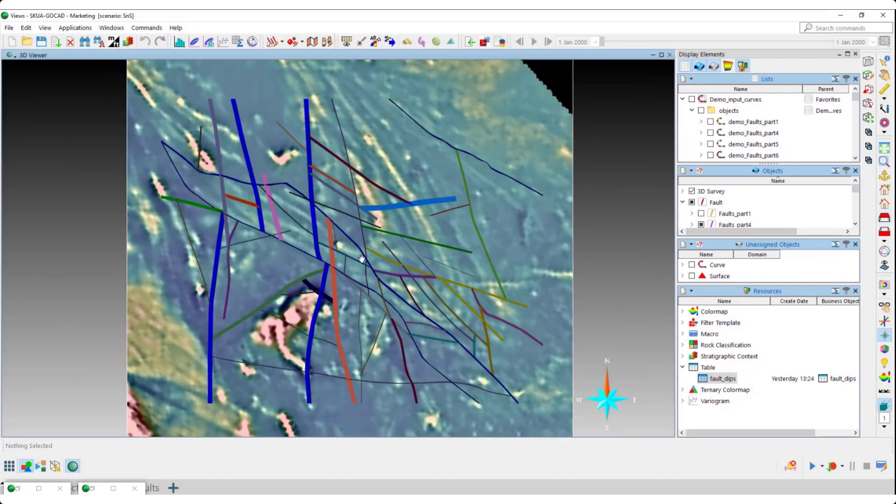